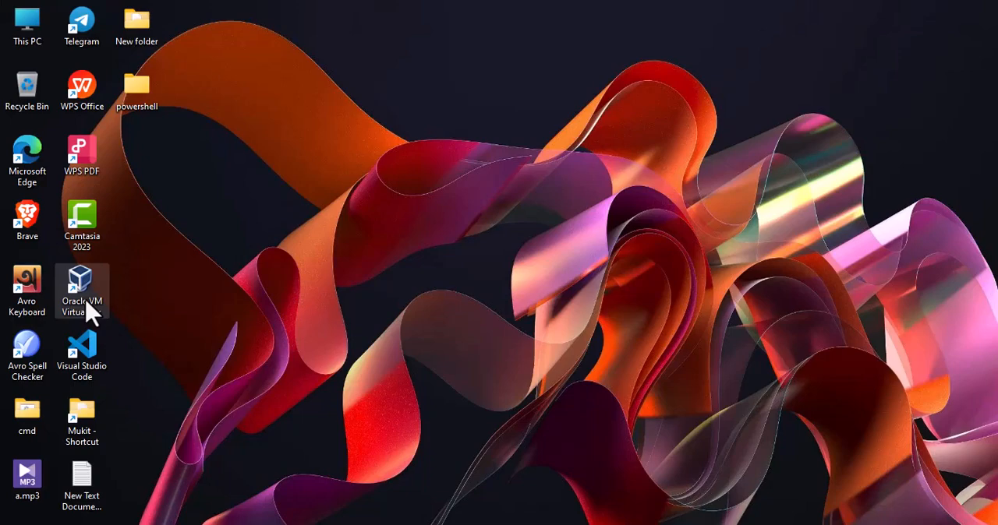
# - Start creating a new shortcut on an empty area of the desktop
pyautogui.rightClick(410, 178)
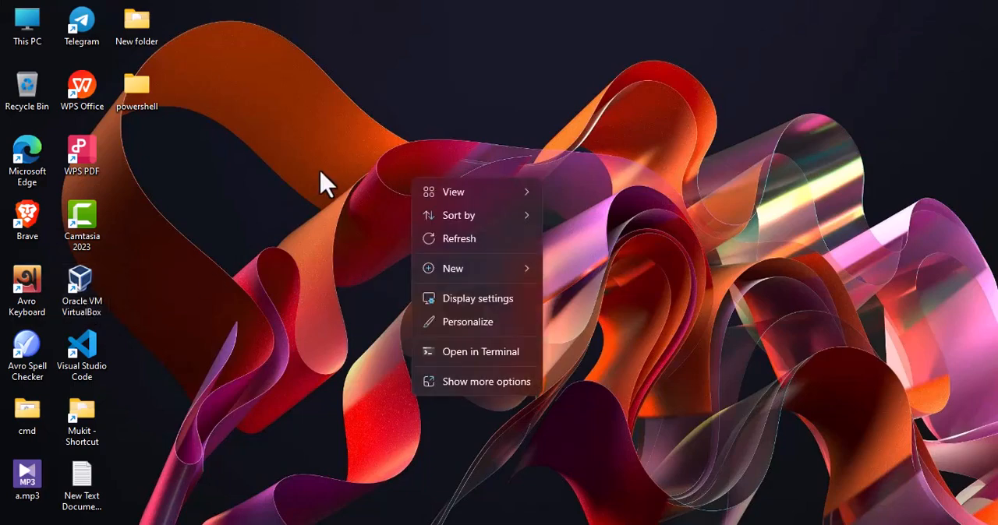
pyautogui.click(321, 181)
pyautogui.rightClick(334, 153)
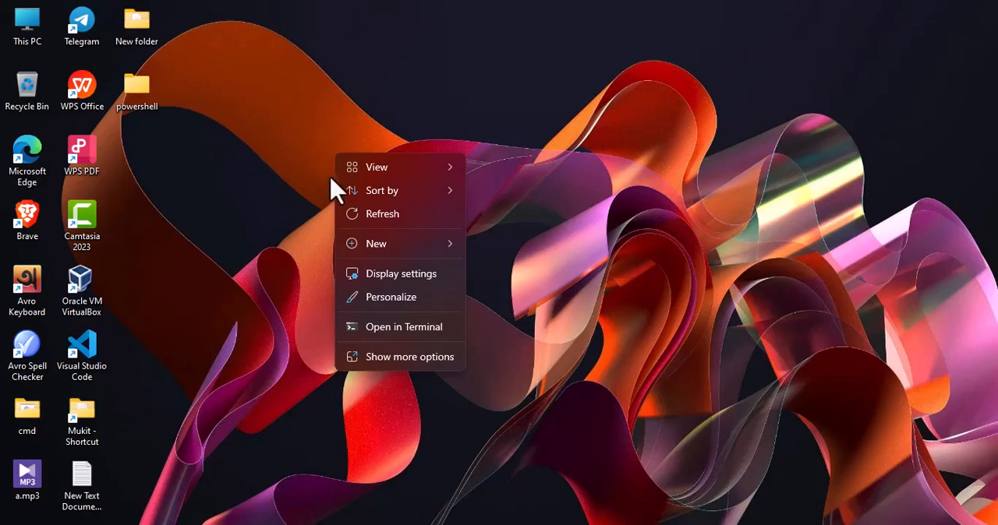
pyautogui.click(398, 357)
pyautogui.moveTo(390, 254)
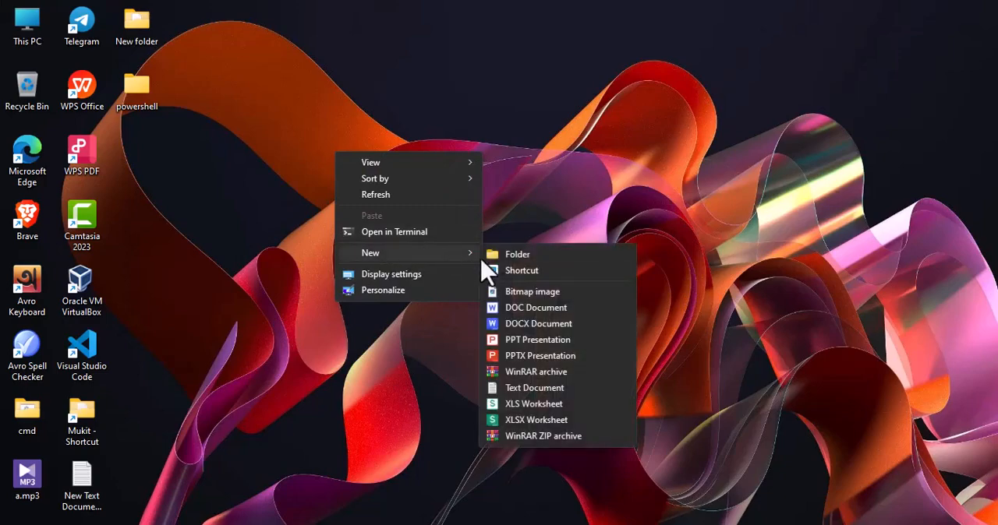
pyautogui.click(507, 274)
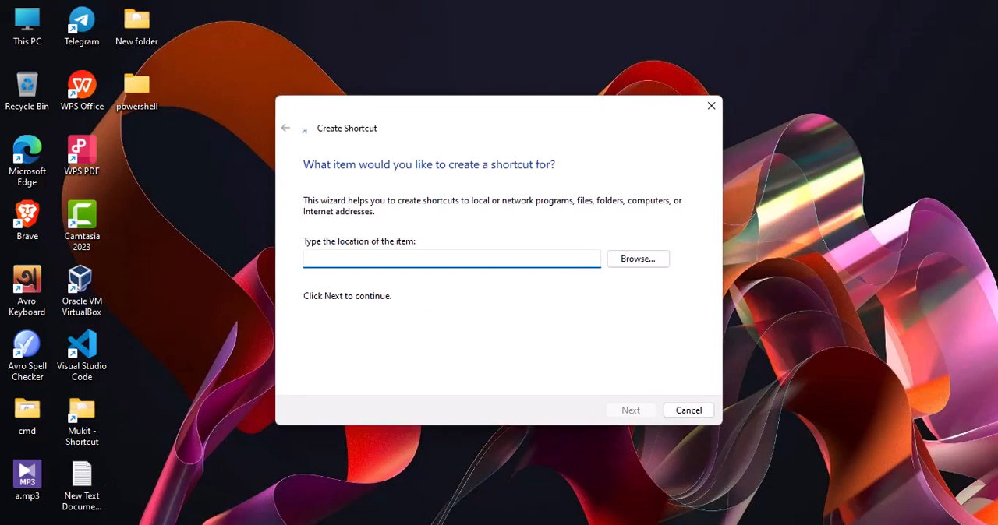
# - Copy "C:\Program Files\Oracle\VirtualBox\VBoxManage.exe" startvm "linu" from New Text Document (3).txt in Notepad into the shortcut's item location
pyautogui.hotkey('alt', 'Tab')
pyautogui.click(322, 170)
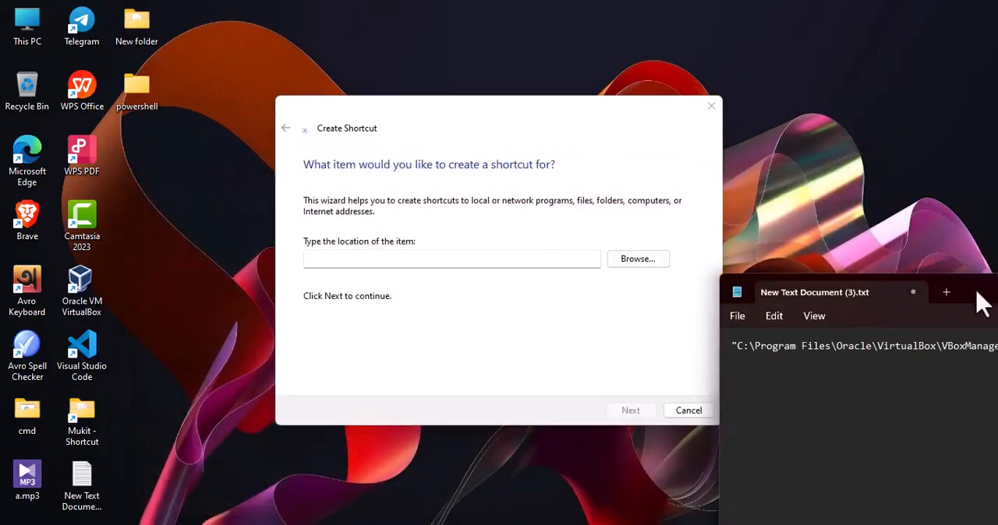
pyautogui.moveTo(987, 300); pyautogui.dragTo(845, 318)
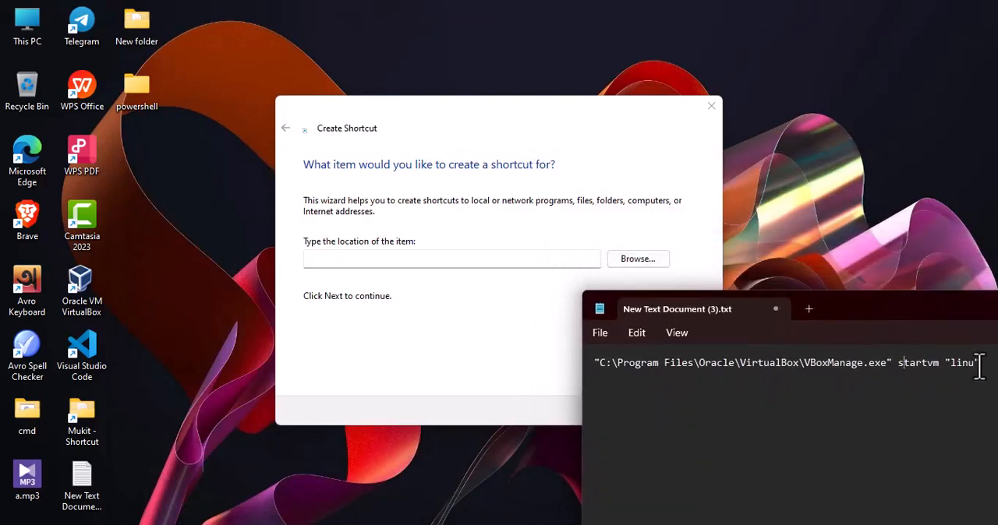
pyautogui.moveTo(980, 365); pyautogui.dragTo(573, 357)
pyautogui.hotkey('ctrl', 'c')
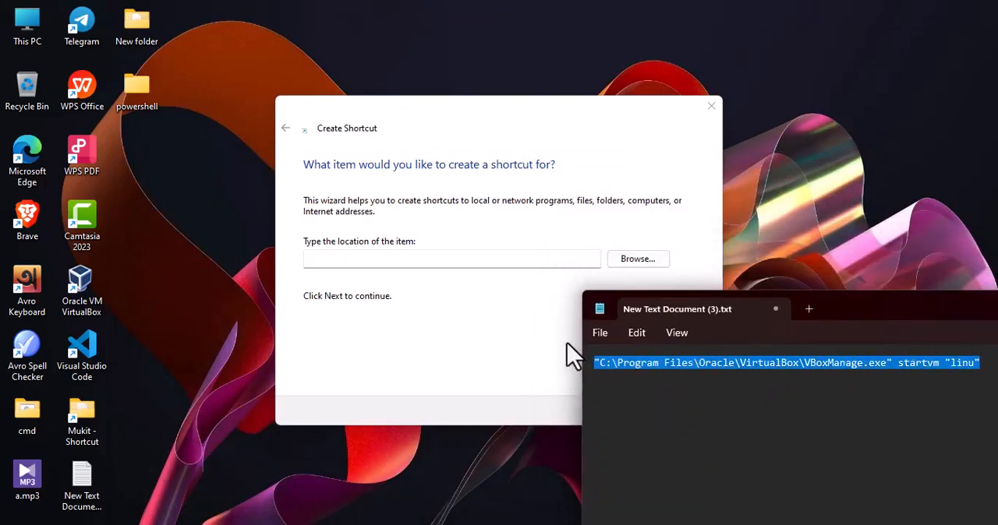
pyautogui.click(388, 259)
pyautogui.rightClick(388, 259)
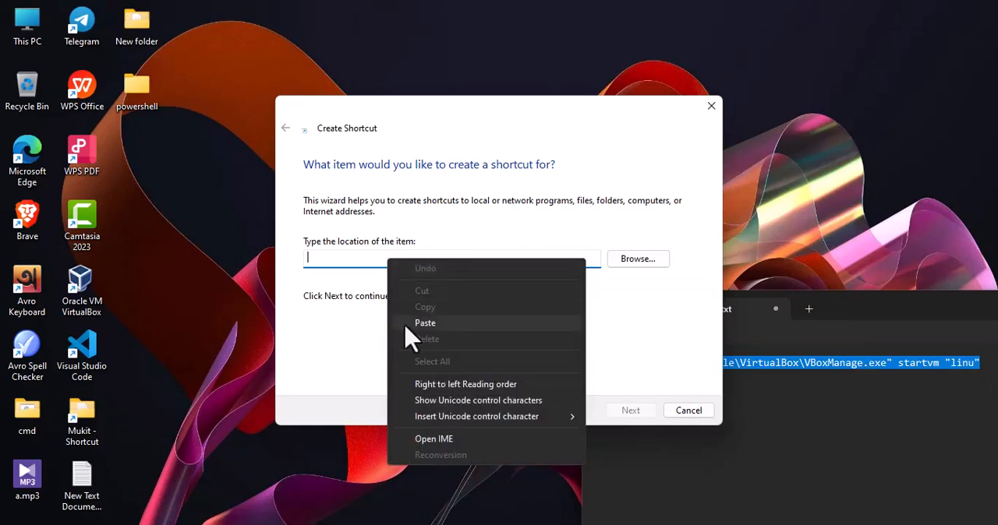
pyautogui.click(425, 323)
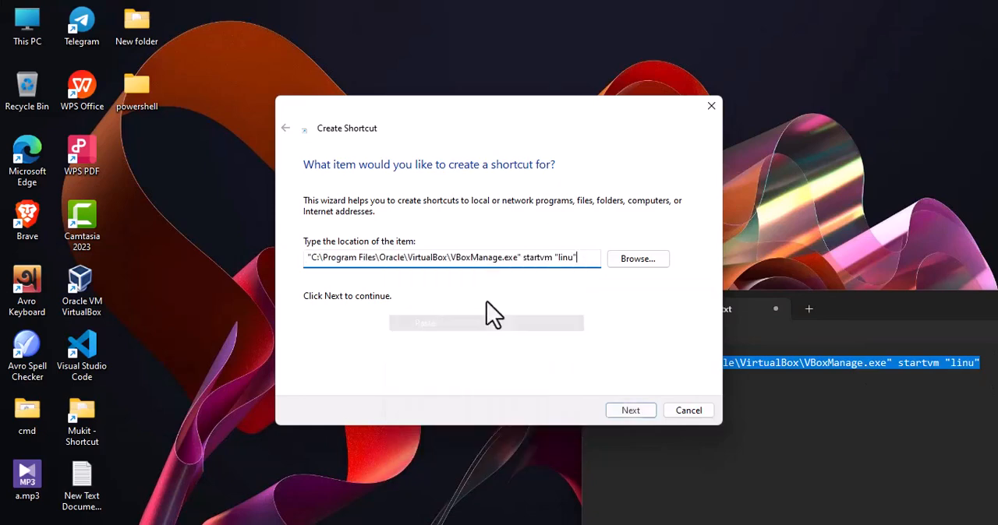
# - Open Oracle VM VirtualBox Manager beside the Create Shortcut wizard and compare the virtual machine's name with the one in the command
pyautogui.doubleClick(561, 259)
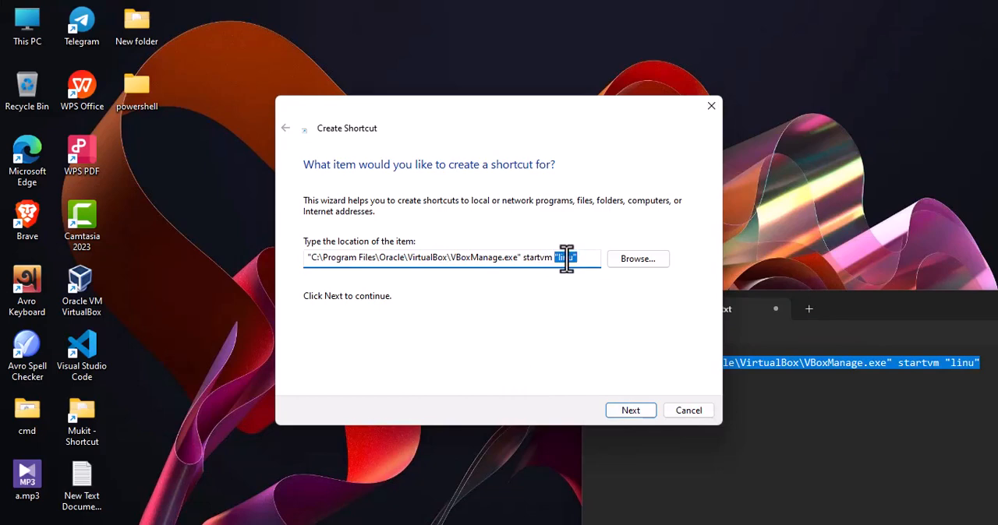
pyautogui.click(76, 294)
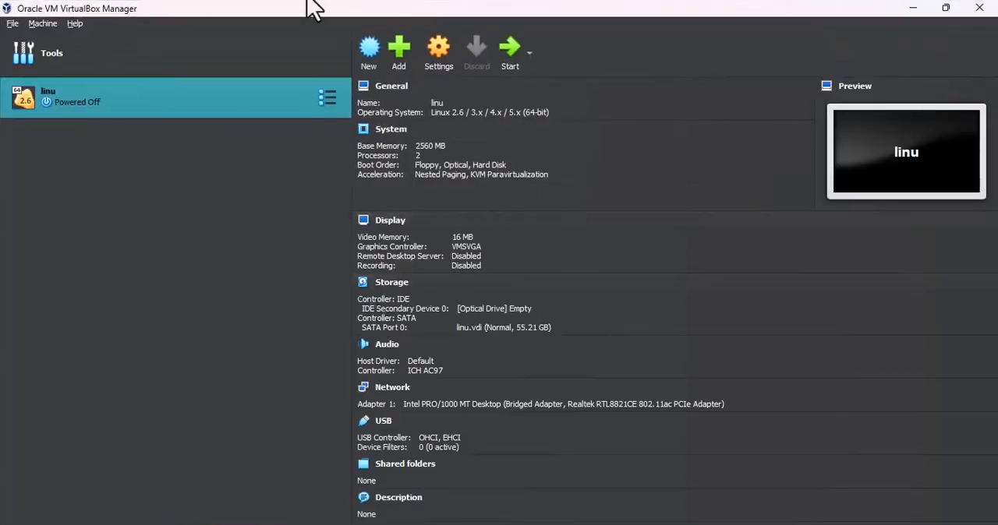
pyautogui.moveTo(379, 2); pyautogui.dragTo(995, 354)
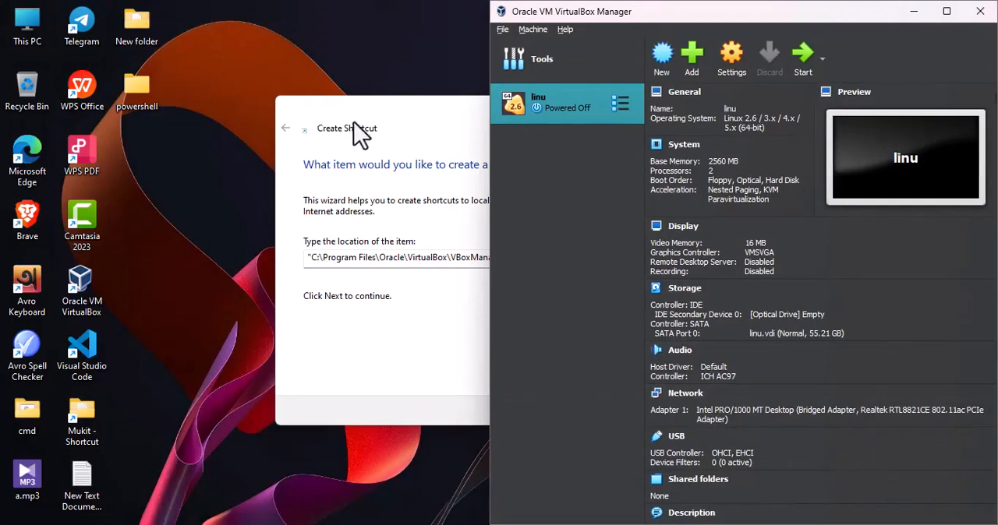
pyautogui.moveTo(354, 124); pyautogui.dragTo(168, 138)
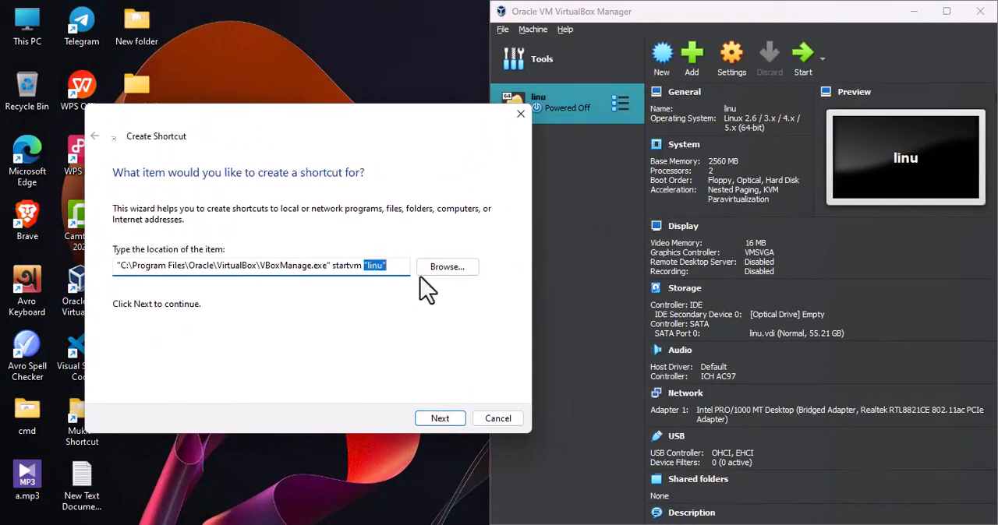
pyautogui.moveTo(347, 120); pyautogui.dragTo(356, 193)
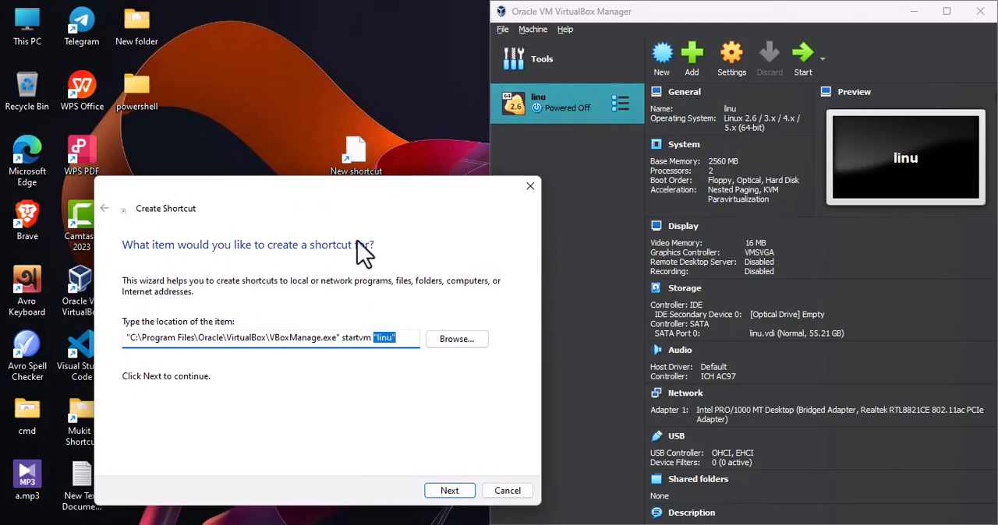
pyautogui.click(388, 337)
# - Continue to the shortcut's naming page, replace the suggested name with a person's first name, and finish creating the shortcut
pyautogui.click(449, 494)
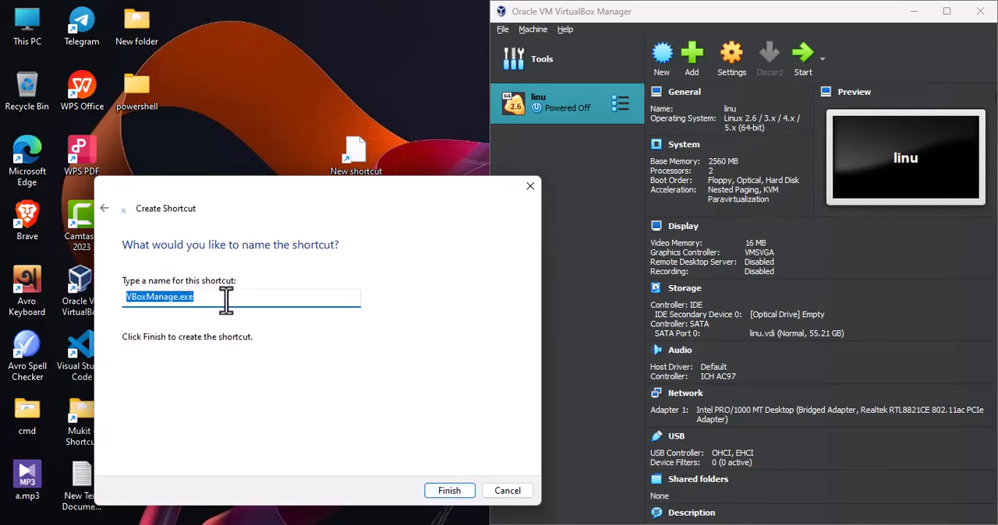
pyautogui.click(90, 309)
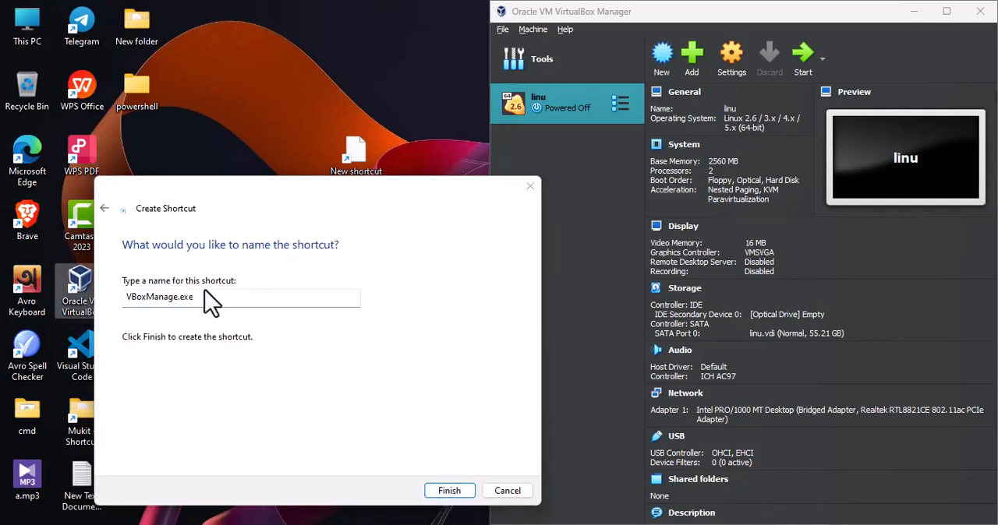
pyautogui.moveTo(201, 299); pyautogui.dragTo(113, 294)
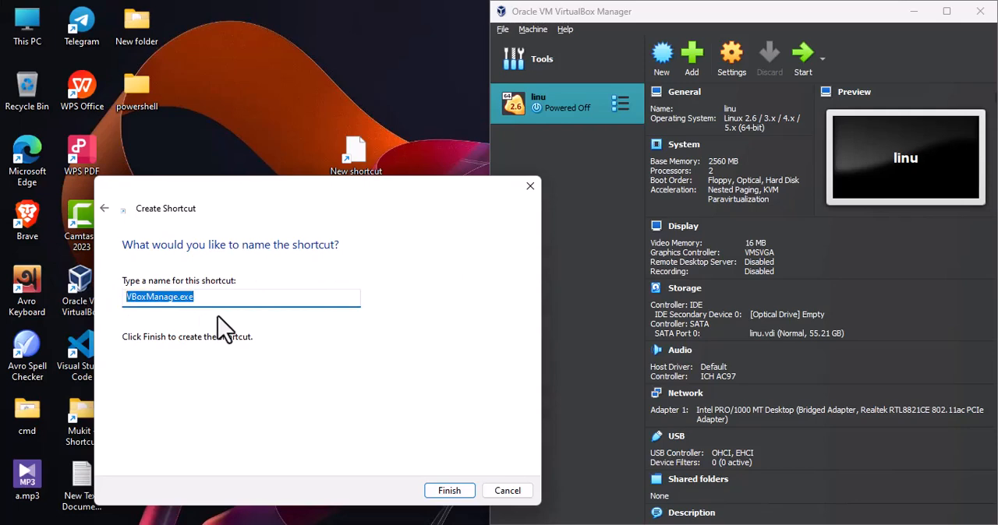
pyautogui.write('Rihan')
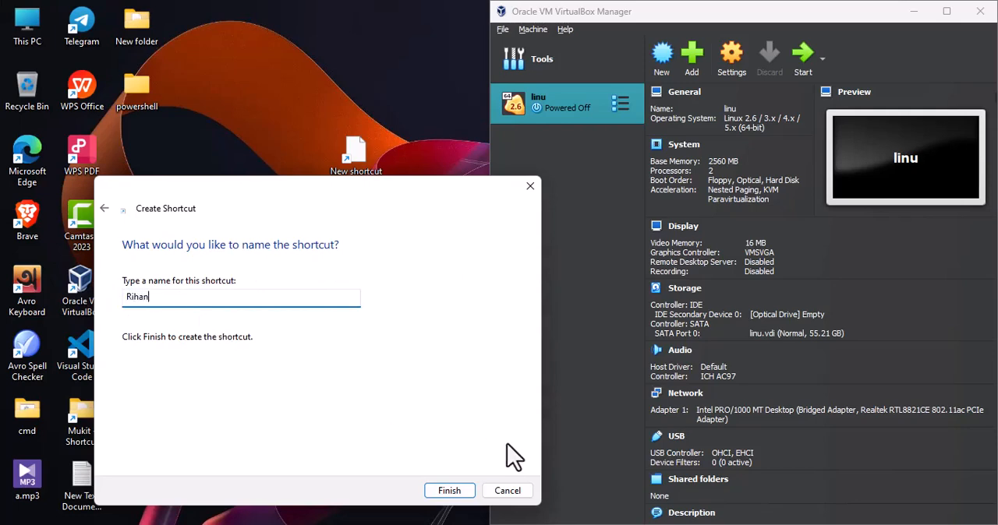
pyautogui.click(450, 496)
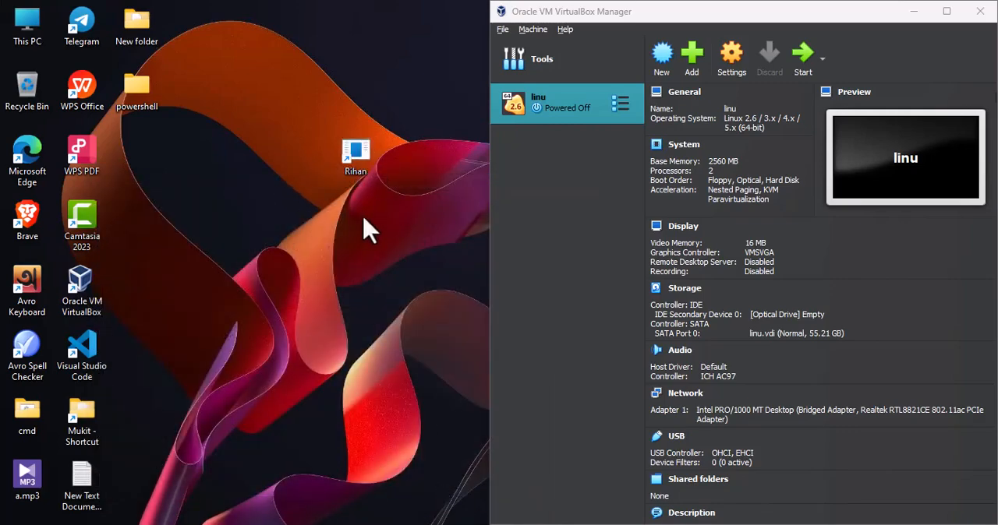
# - Assign Ctrl + Alt + L as the new desktop shortcut's shortcut key, close VirtualBox Manager, and save the properties
pyautogui.rightClick(363, 154)
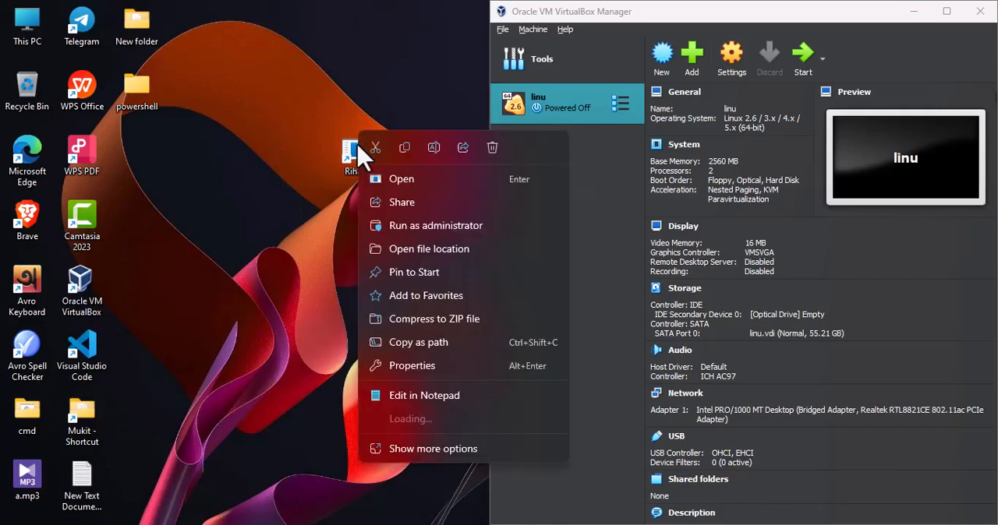
pyautogui.click(407, 366)
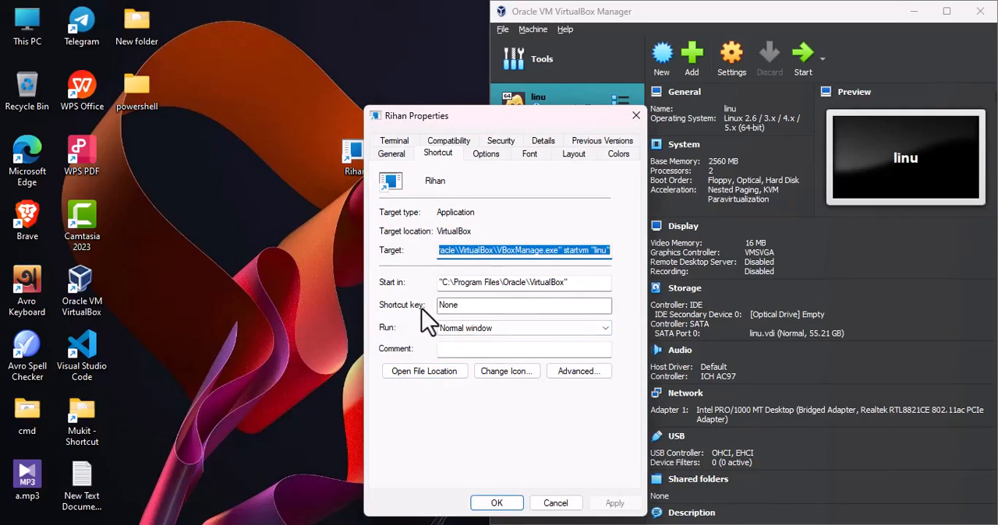
pyautogui.click(492, 310)
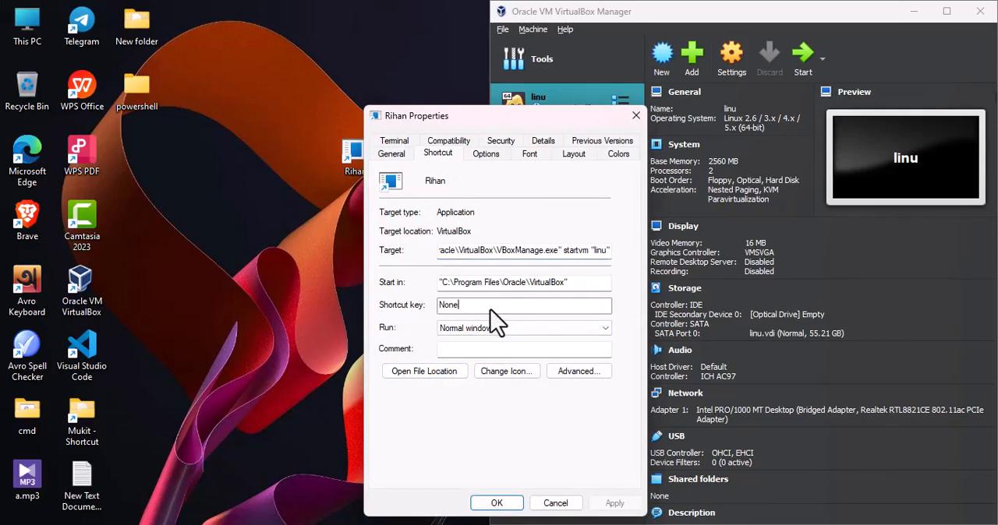
pyautogui.hotkey('ctrl', 'alt')
pyautogui.click(979, 11)
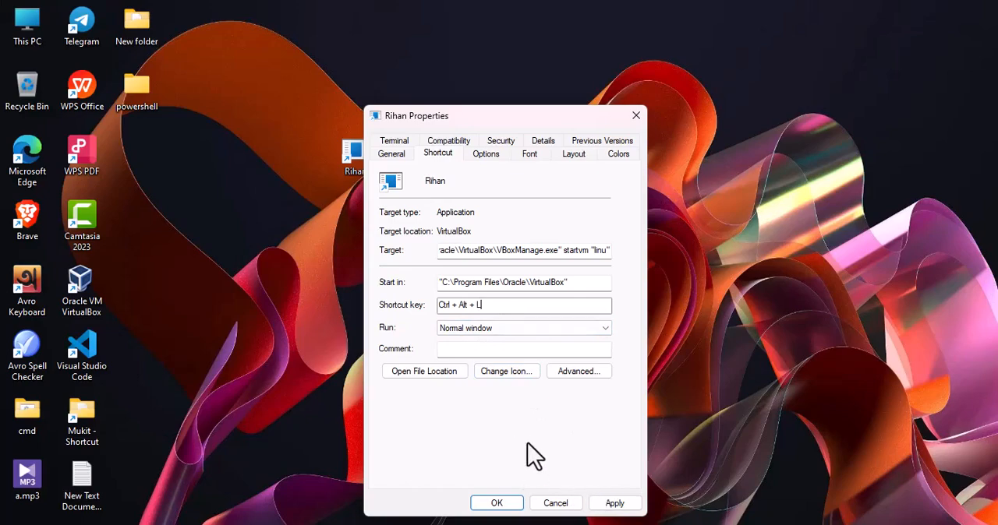
pyautogui.click(610, 505)
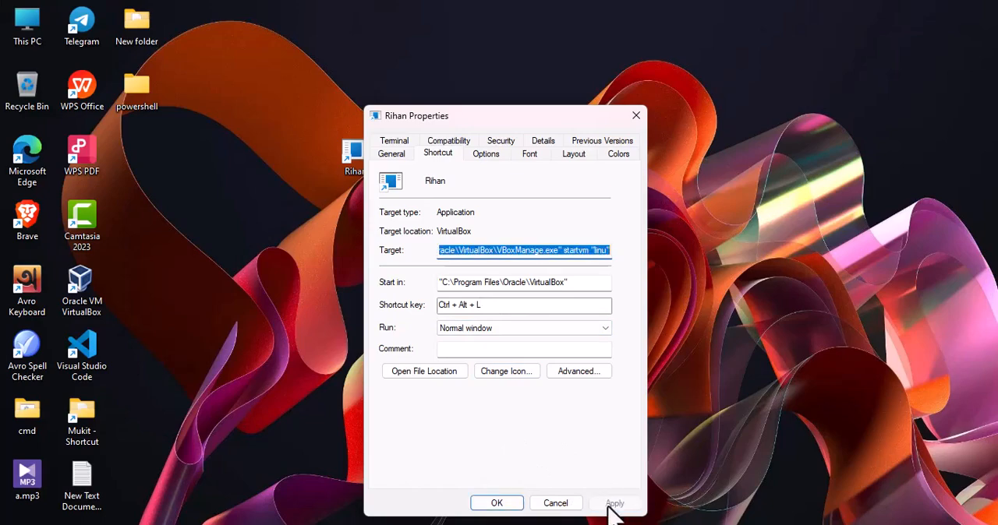
pyautogui.click(490, 505)
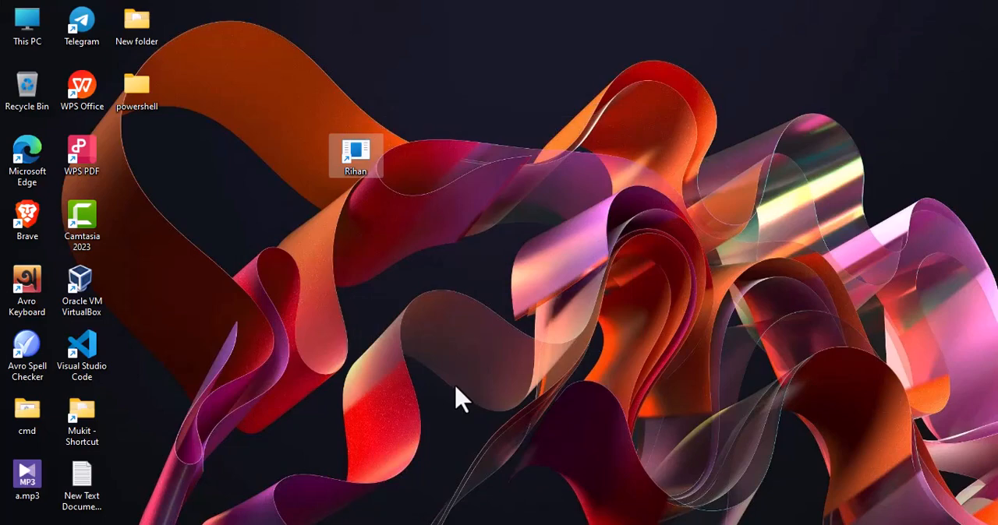
pyautogui.click(460, 398)
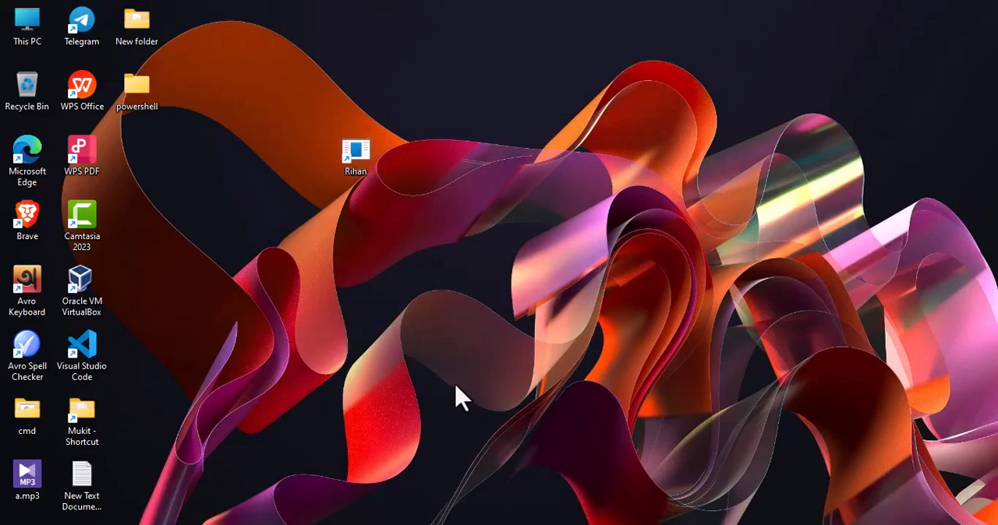